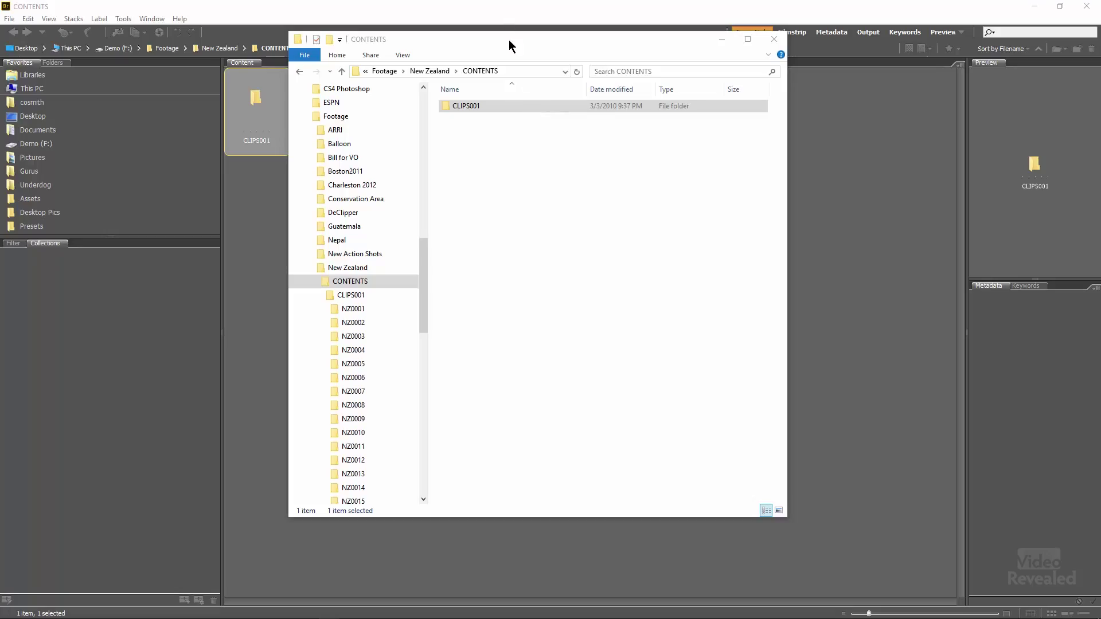
- In File Explorer, open CLIPS001 and NZ0001 to inspect the NZ000101.MXF clip
{"action": "left_click_drag", "start_coordinate": [508, 39], "coordinate": [495, 46]}
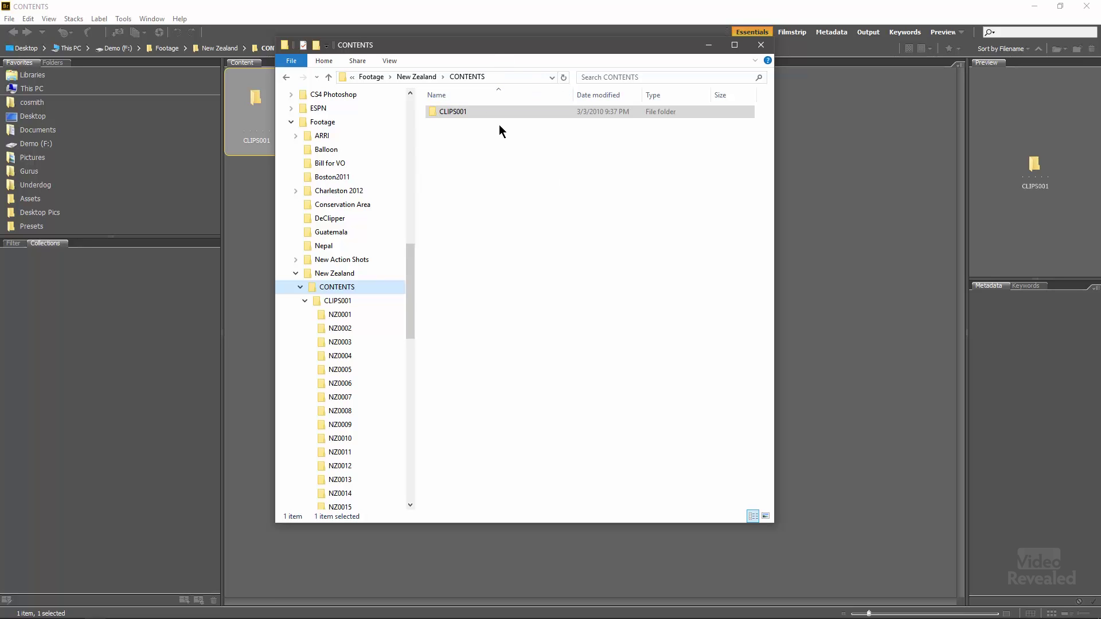
{"action": "double_click", "coordinate": [465, 110]}
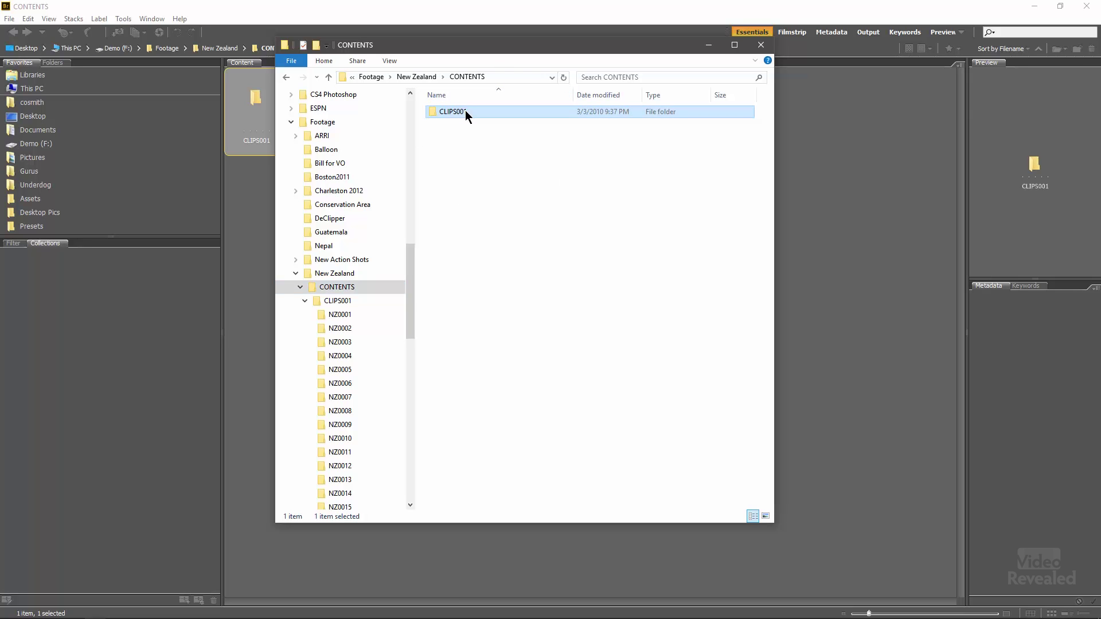
{"action": "double_click", "coordinate": [472, 112]}
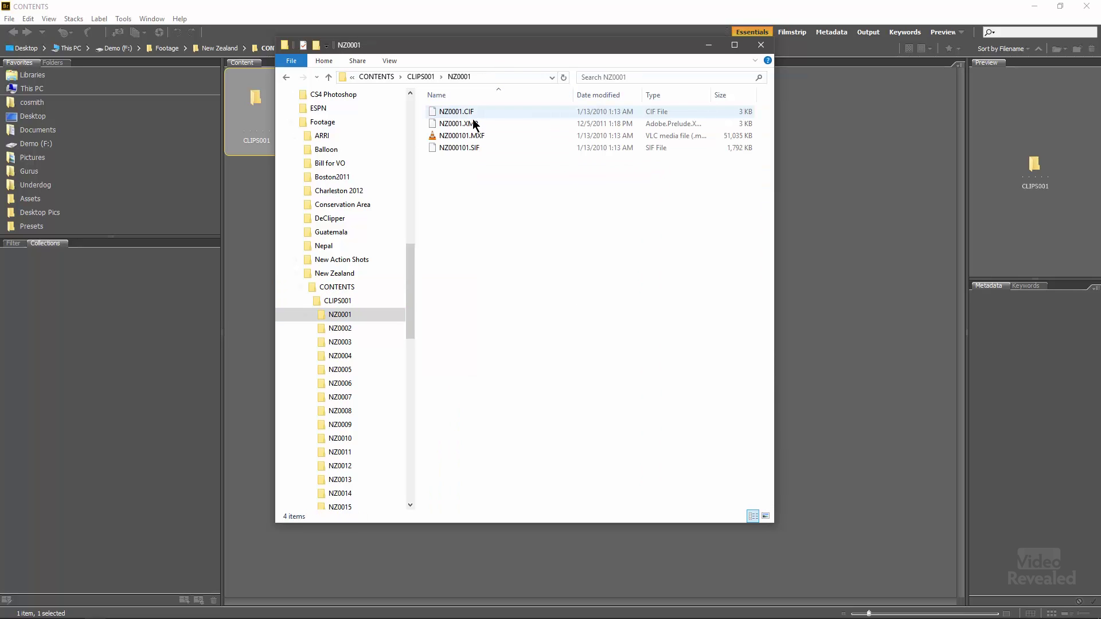
{"action": "left_click", "coordinate": [454, 135]}
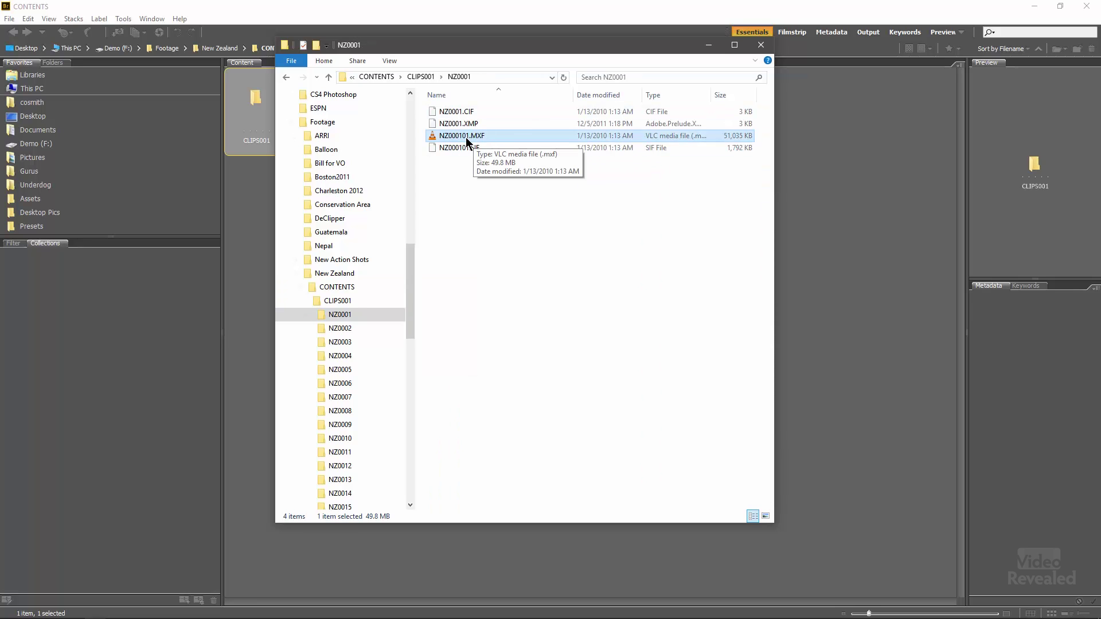
{"action": "left_click", "coordinate": [421, 77]}
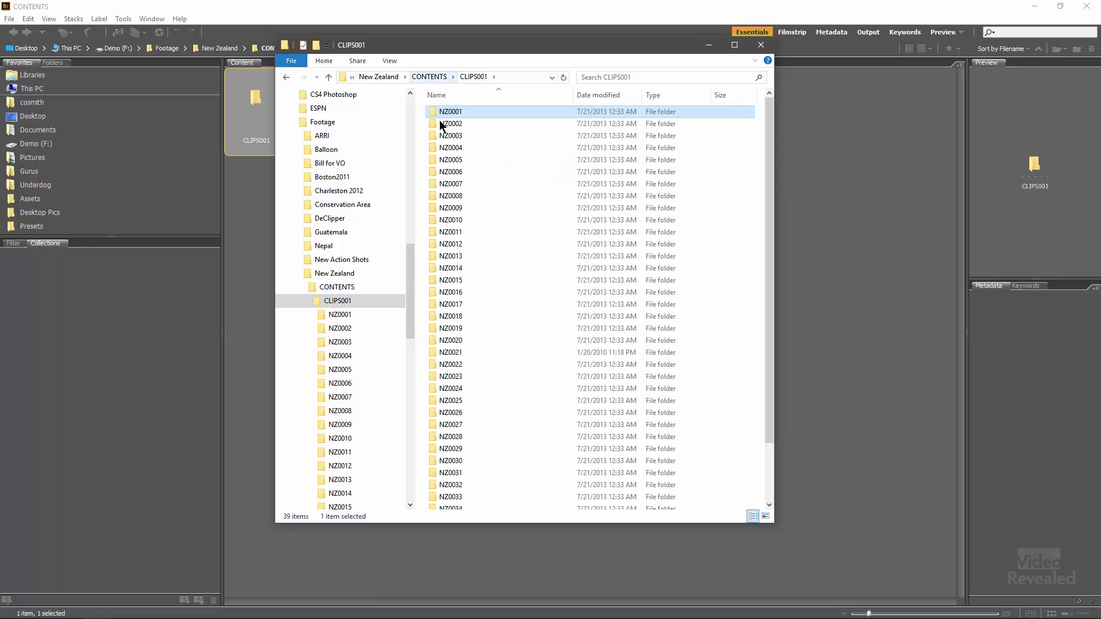
- Browse the MXF clips in NZ0001, NZ0002 and NZ0003, then return to Adobe Bridge
{"action": "left_click", "coordinate": [340, 314]}
{"action": "left_click", "coordinate": [454, 136]}
{"action": "left_click", "coordinate": [365, 328]}
{"action": "left_click", "coordinate": [449, 136]}
{"action": "left_click", "coordinate": [370, 340]}
{"action": "left_click", "coordinate": [450, 135]}
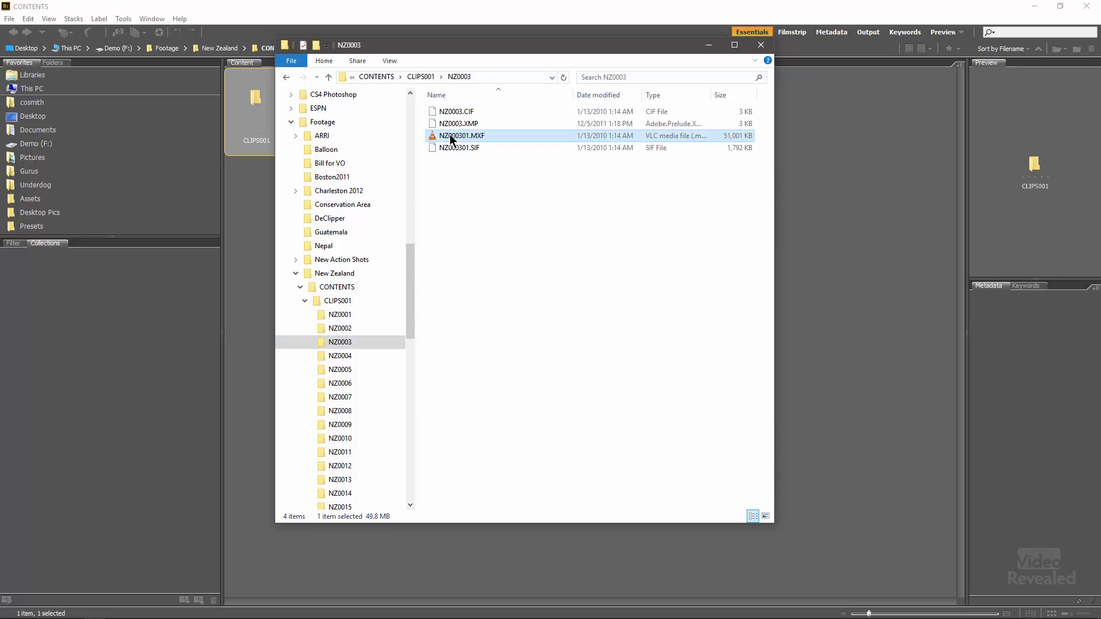
{"action": "left_click", "coordinate": [355, 302]}
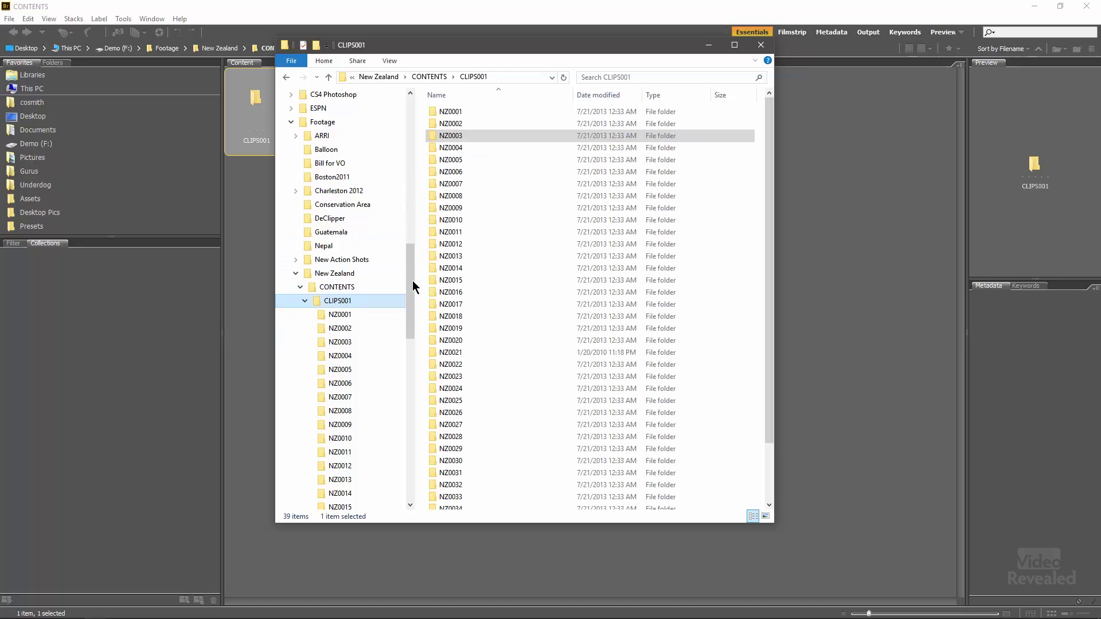
{"action": "mouse_move", "coordinate": [491, 135]}
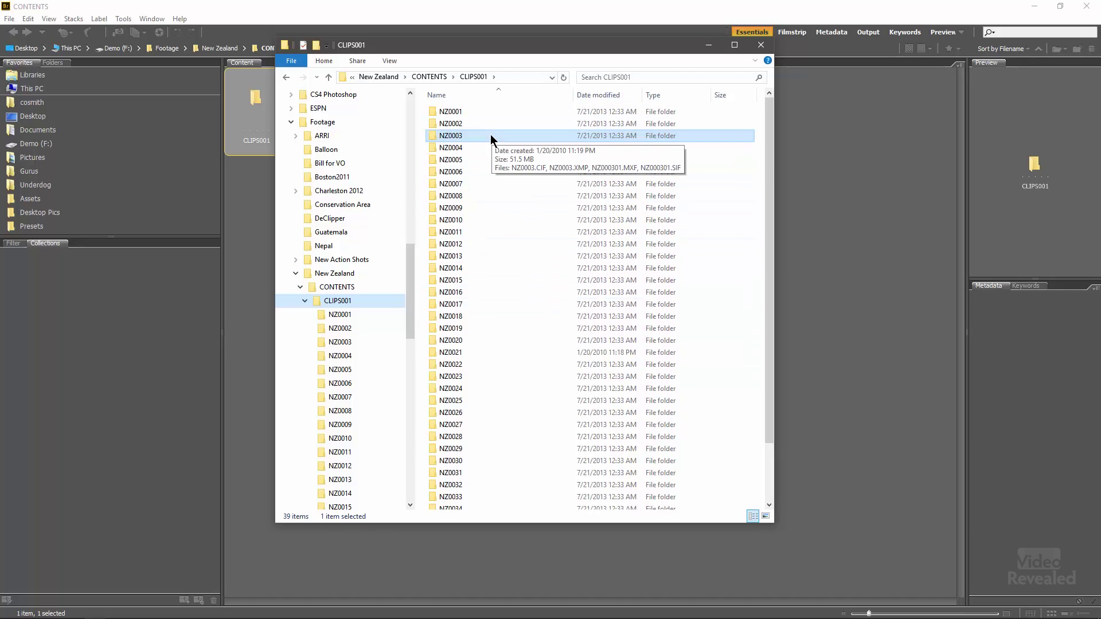
{"action": "left_click", "coordinate": [243, 195]}
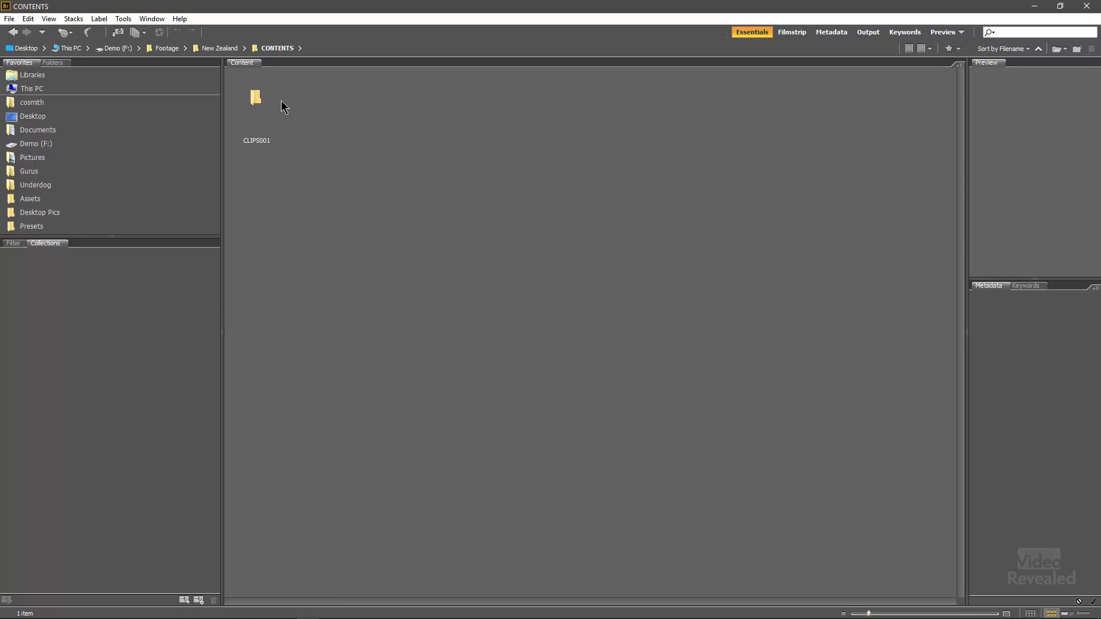
- Open Bridge's View menu while the CONTENTS folder with CLIPS001 is shown
{"action": "left_click", "coordinate": [49, 19]}
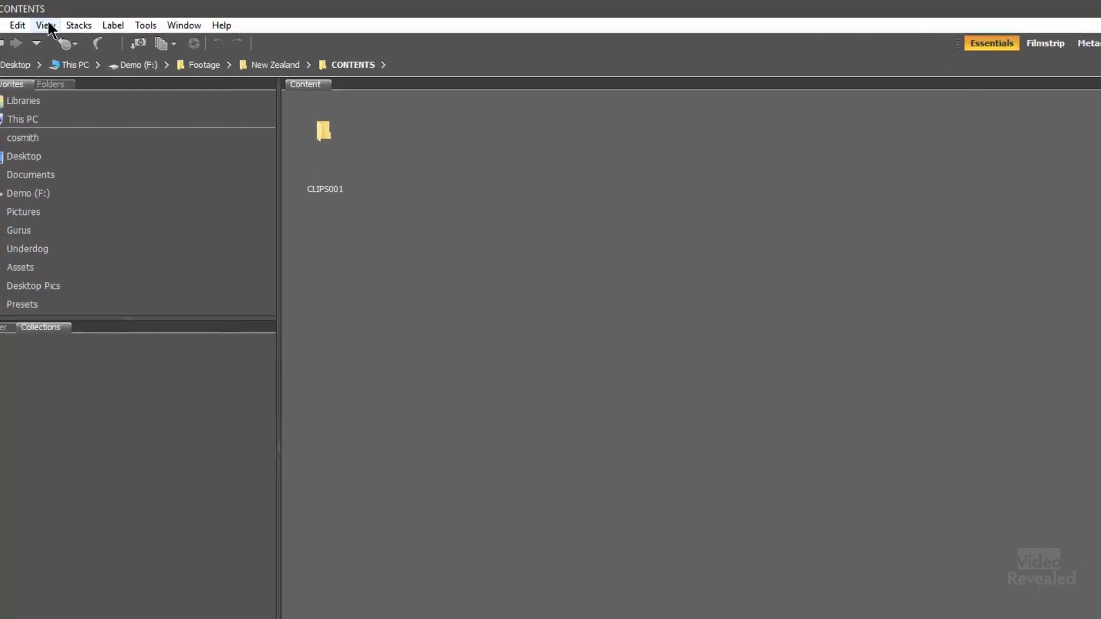
{"action": "left_click", "coordinate": [48, 25]}
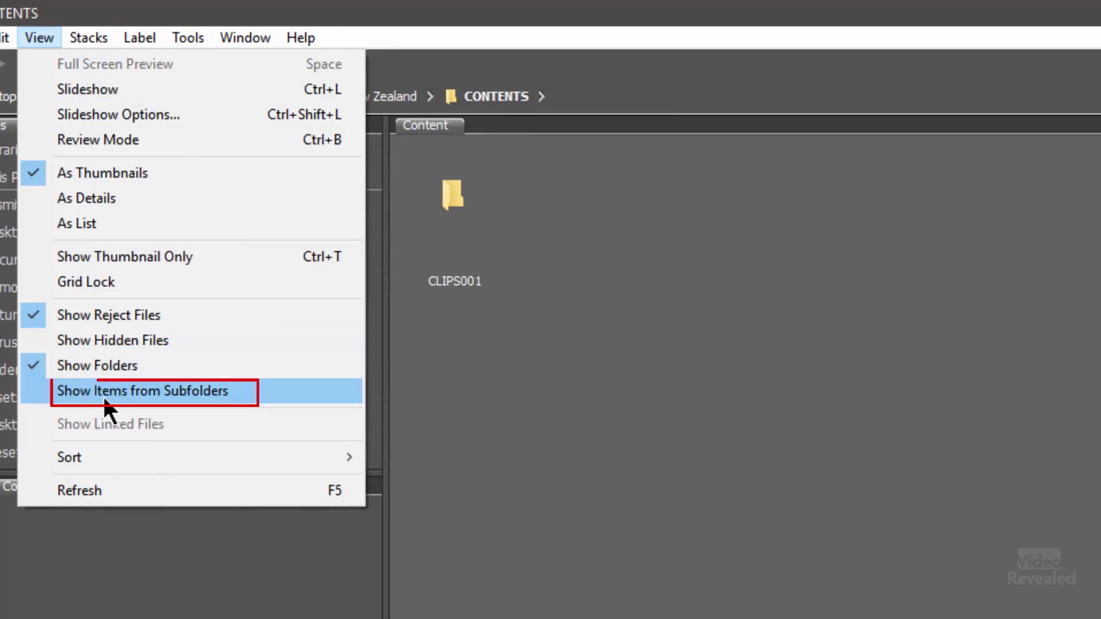
- Enable Show Items from Subfolders on CONTENTS and scroll through its 154 flattened items
{"action": "left_click", "coordinate": [240, 391]}
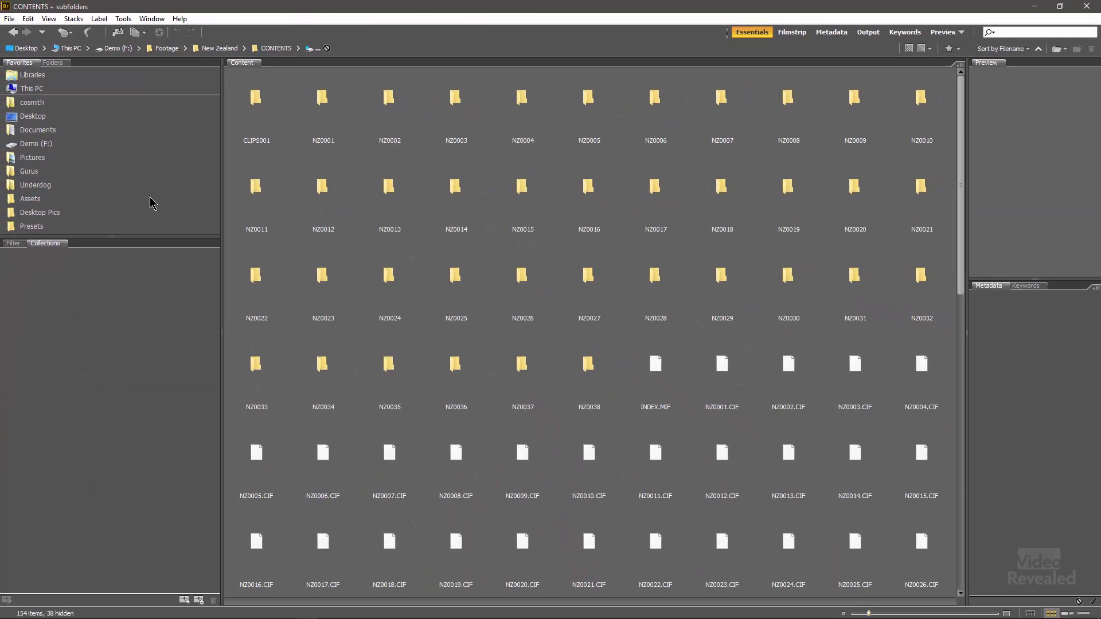
{"action": "scroll", "coordinate": [322, 266], "scroll_direction": "down", "scroll_amount": 12}
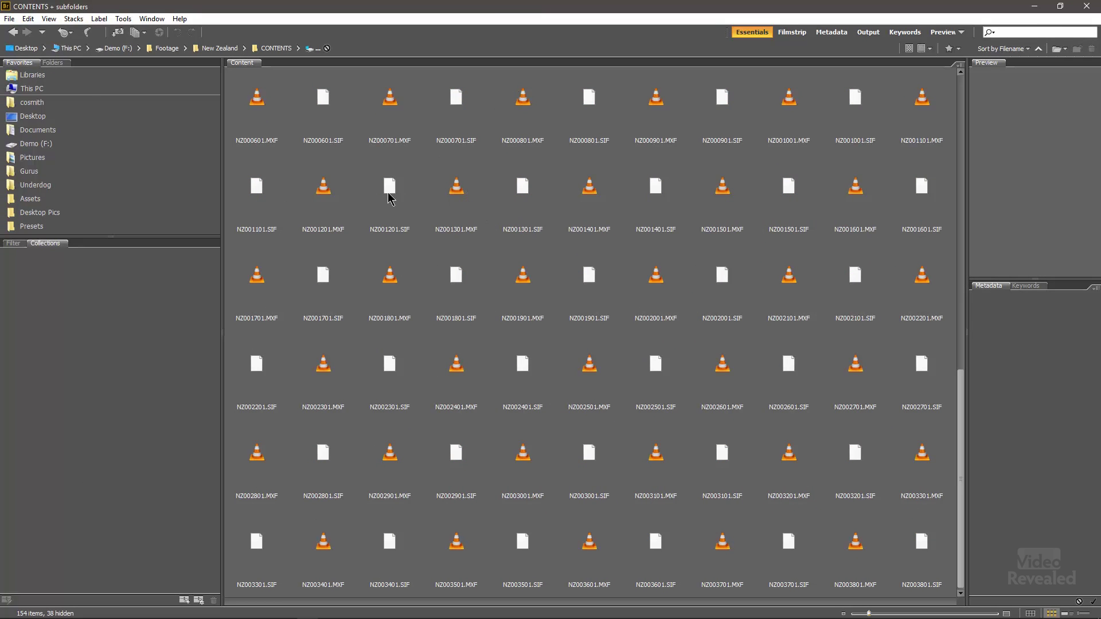
{"action": "left_click", "coordinate": [14, 243]}
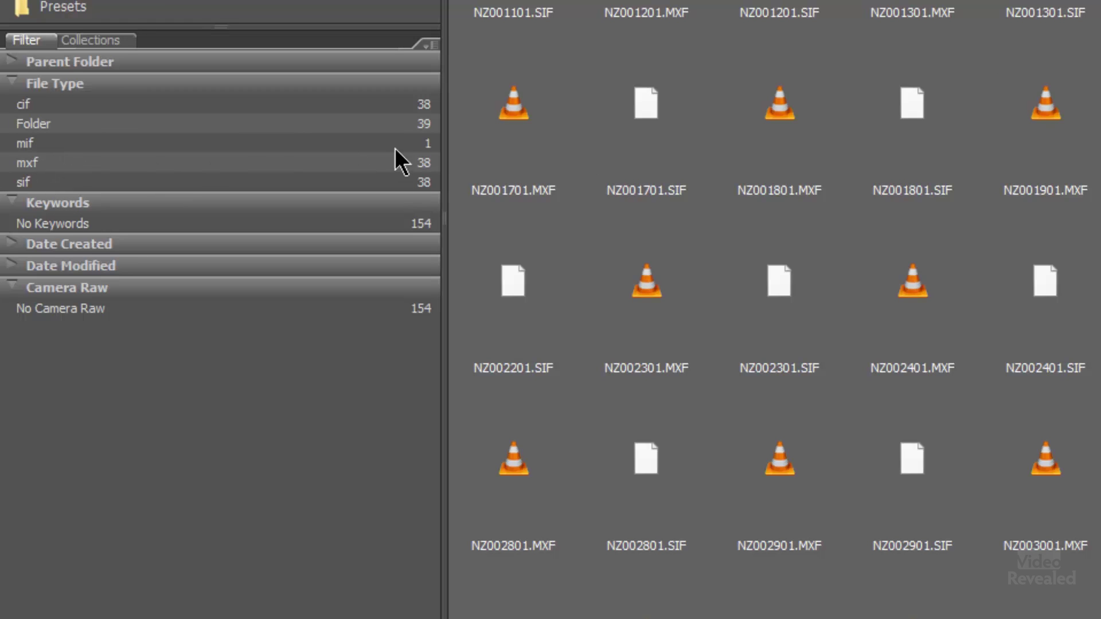
- Filter CONTENTS to the mxf file type and marquee-select the 38 MXF thumbnails
{"action": "left_click", "coordinate": [46, 164]}
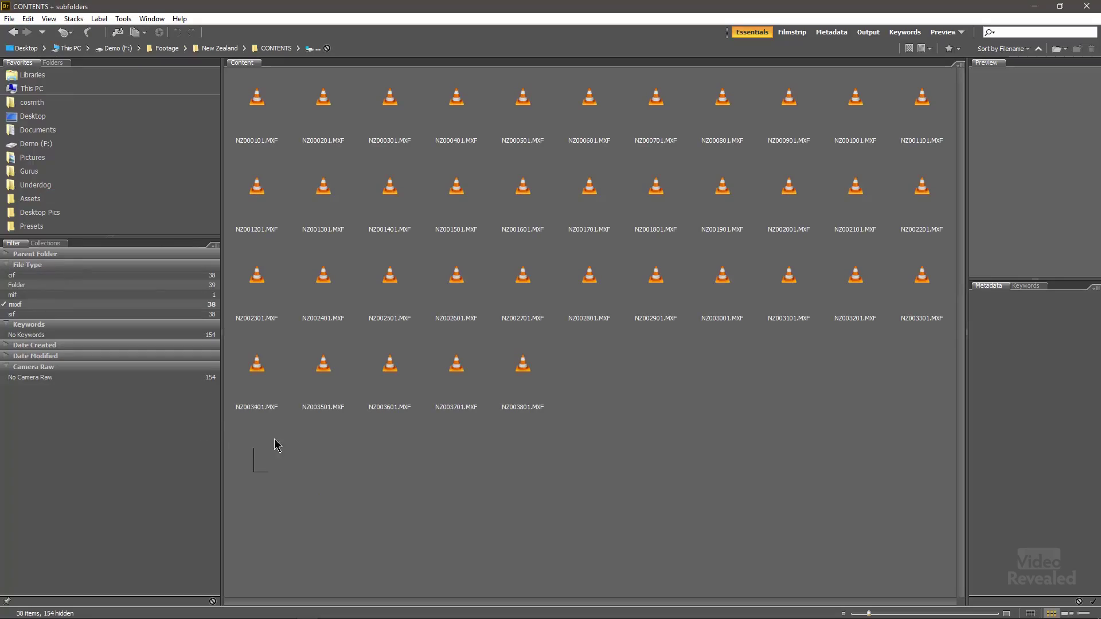
{"action": "left_click_drag", "start_coordinate": [277, 445], "coordinate": [926, 98]}
- Reselect all 38 MXF thumbnails and start a new collection in the Collections panel
{"action": "left_click", "coordinate": [28, 18]}
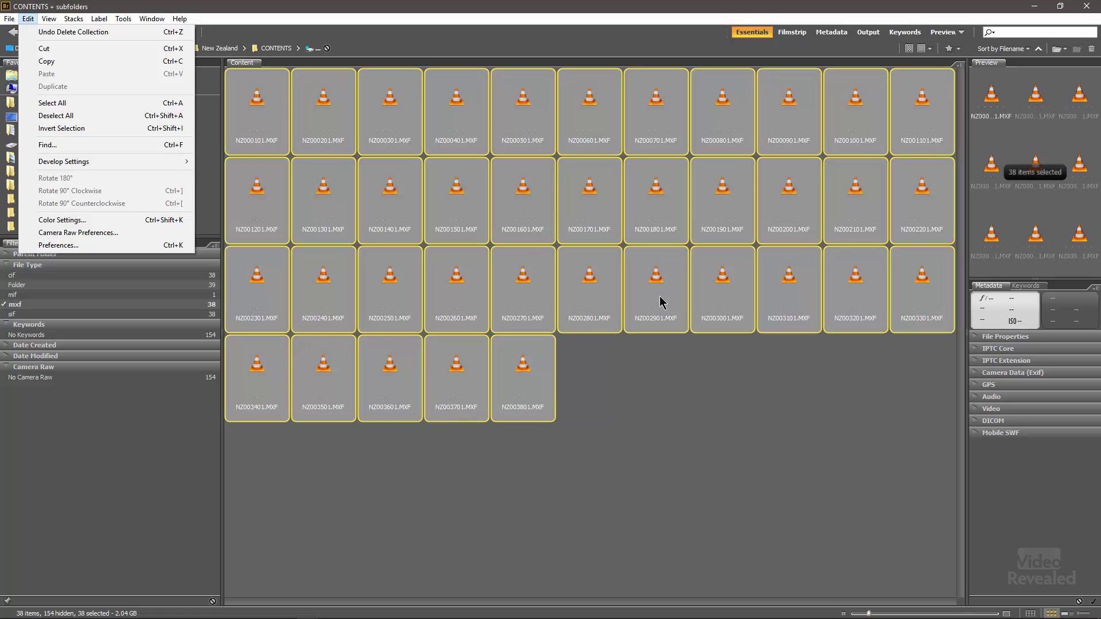
{"action": "left_click", "coordinate": [258, 467]}
{"action": "left_click_drag", "start_coordinate": [258, 467], "coordinate": [652, 172]}
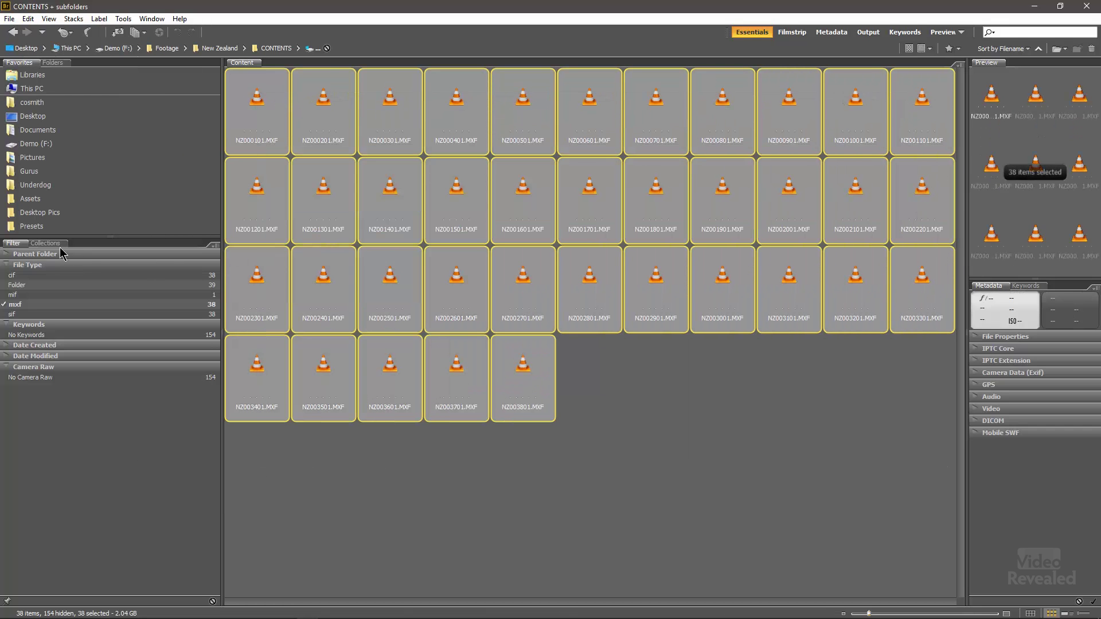
{"action": "left_click", "coordinate": [48, 243]}
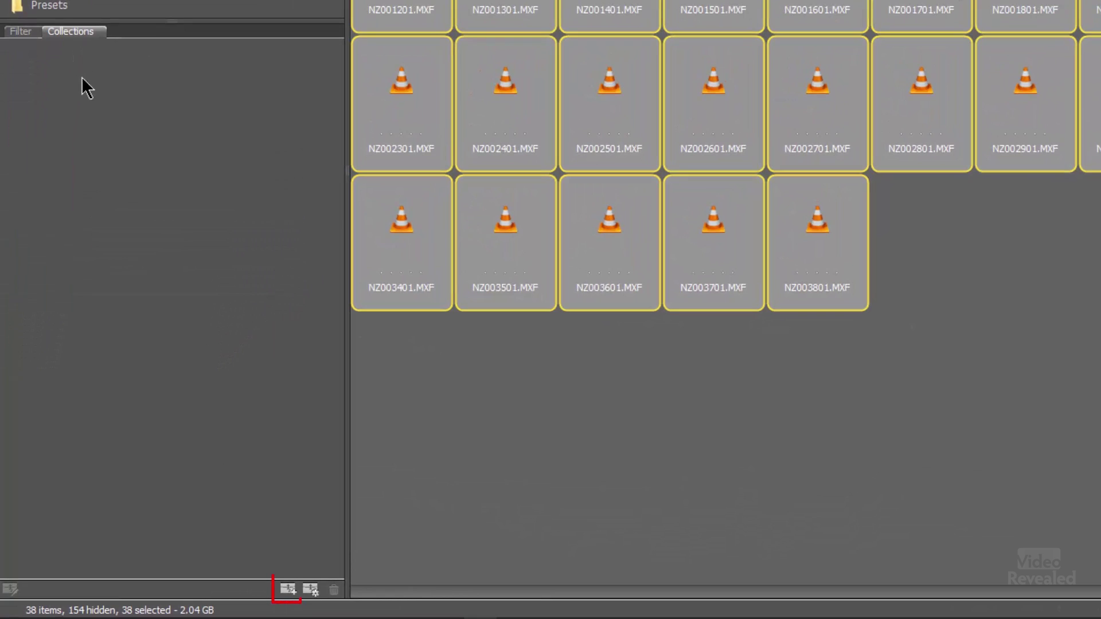
{"action": "left_click", "coordinate": [290, 596]}
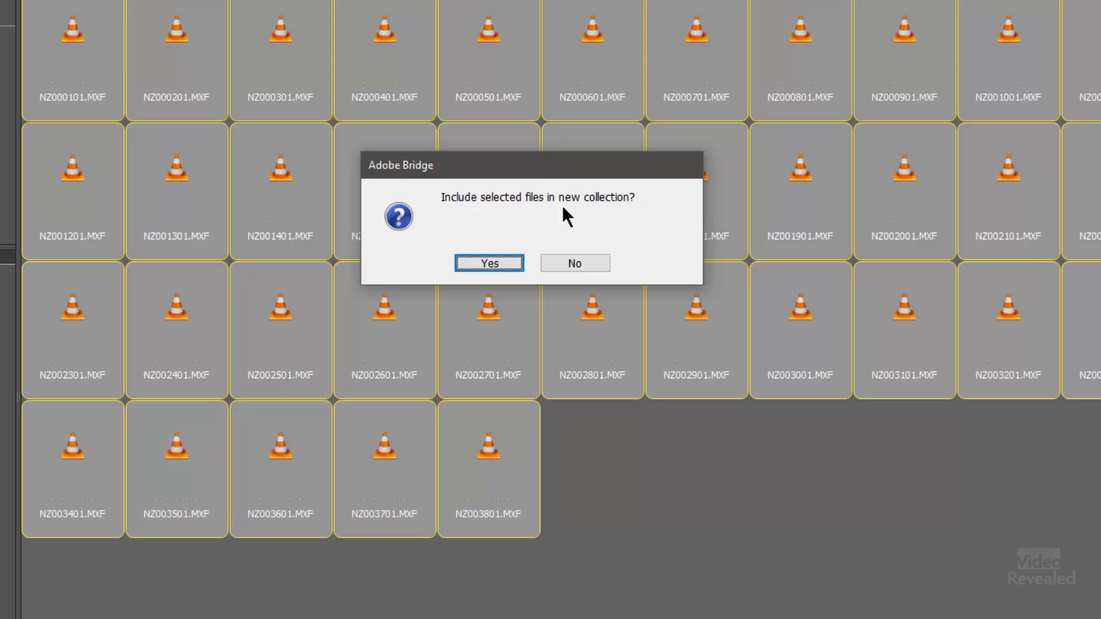
- Create the 'MXF Videos' collection containing the selected MXF files
{"action": "left_click", "coordinate": [489, 263]}
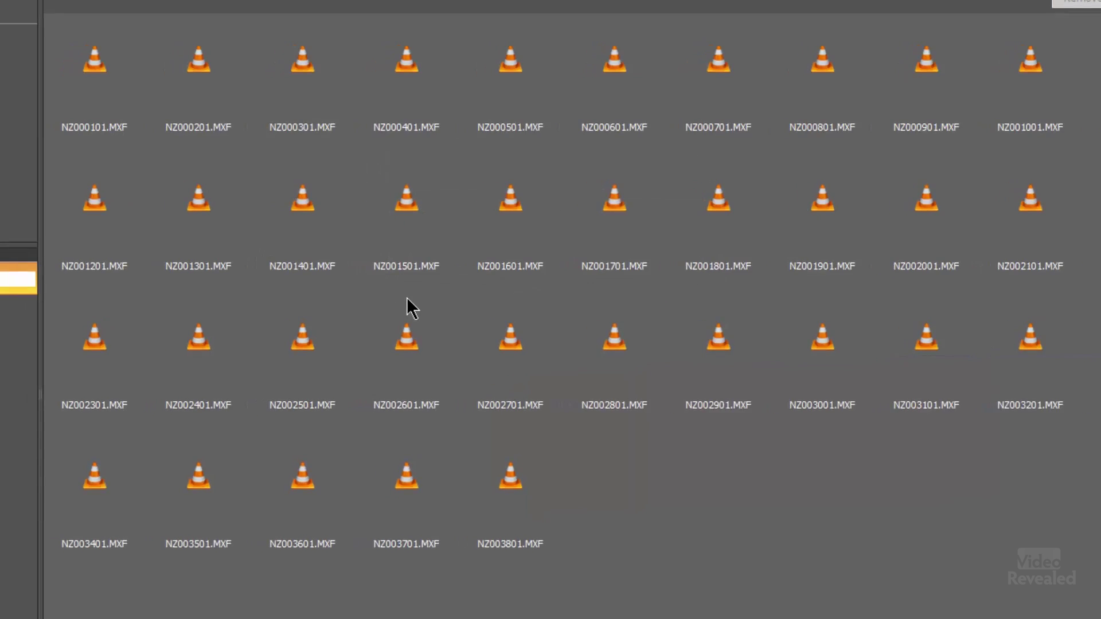
{"action": "type", "text": "MXF Vi"}
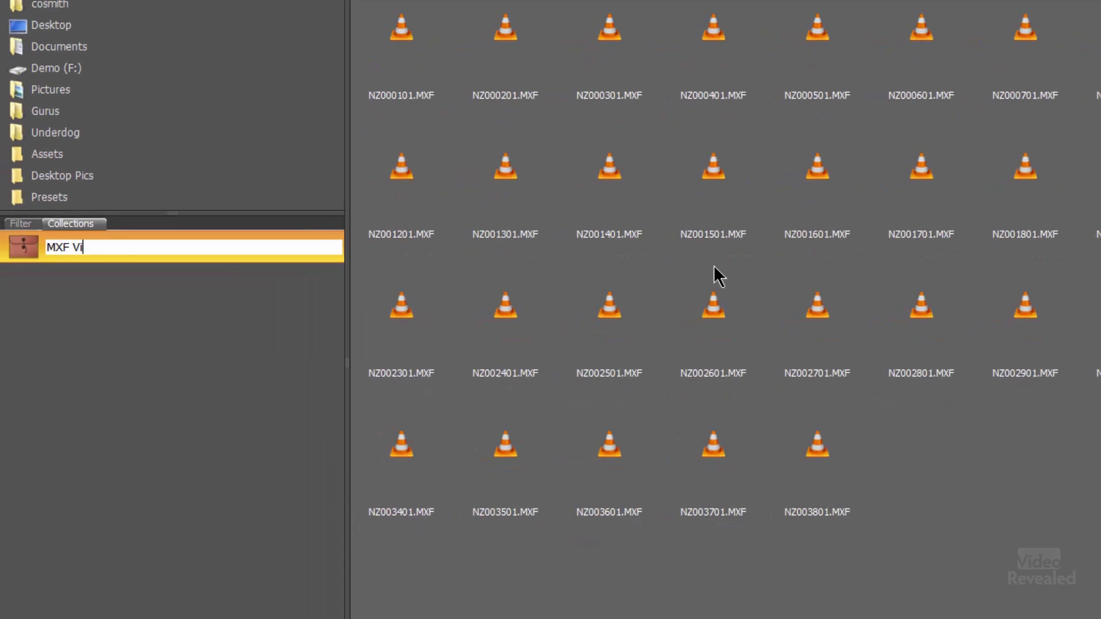
{"action": "key", "text": "Return"}
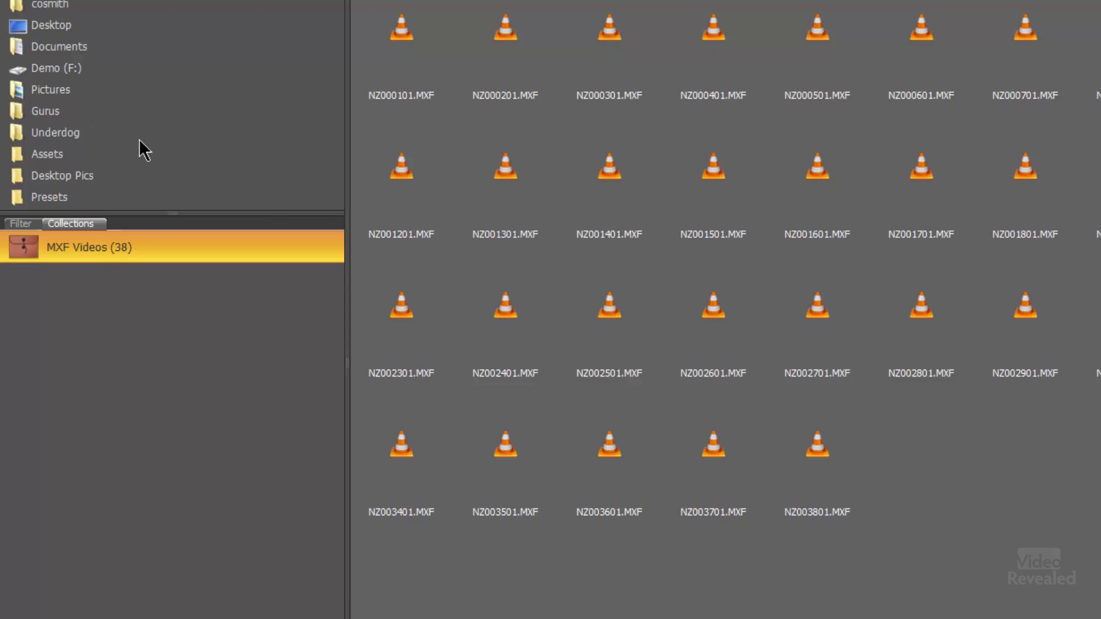
{"action": "left_click", "coordinate": [64, 73]}
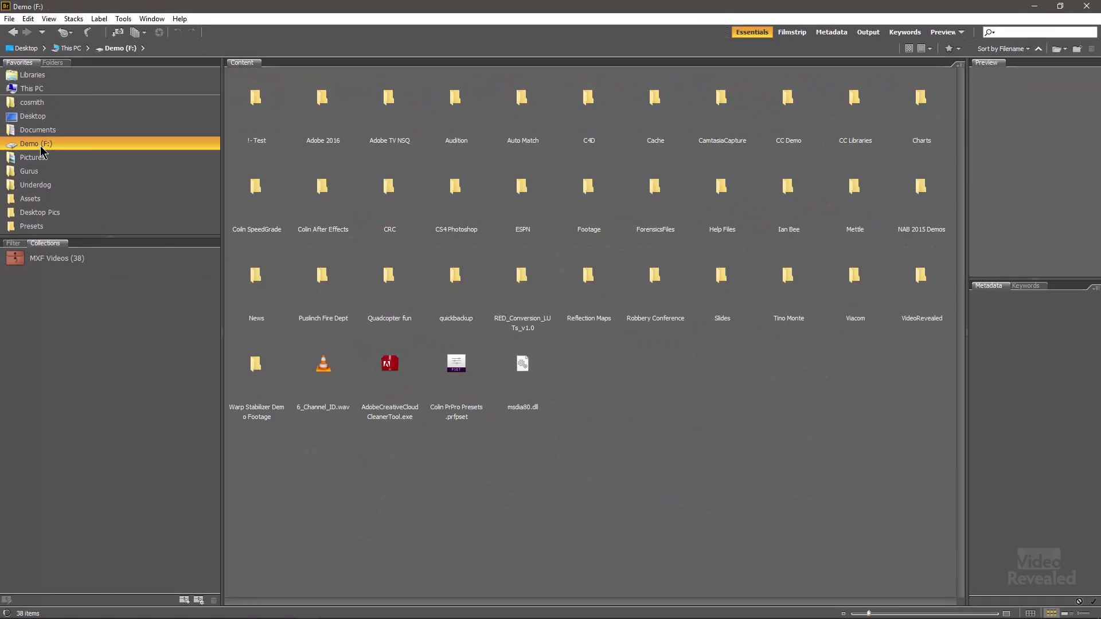
- View the MXF Videos collection, then open the Underdog folder from Favorites
{"action": "left_click", "coordinate": [43, 258]}
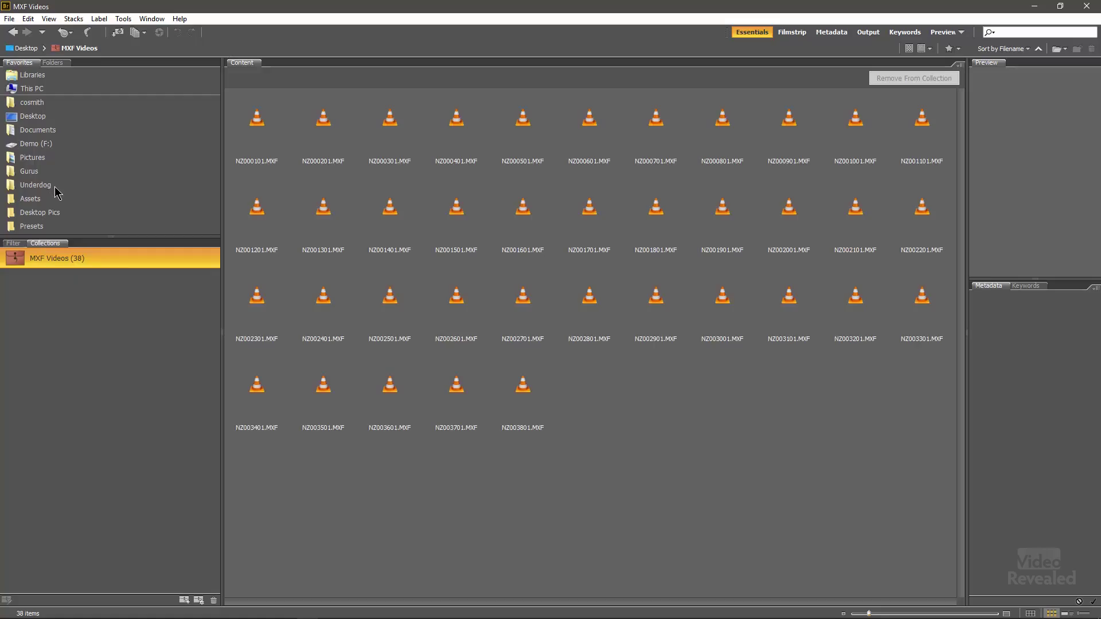
{"action": "left_click", "coordinate": [55, 186]}
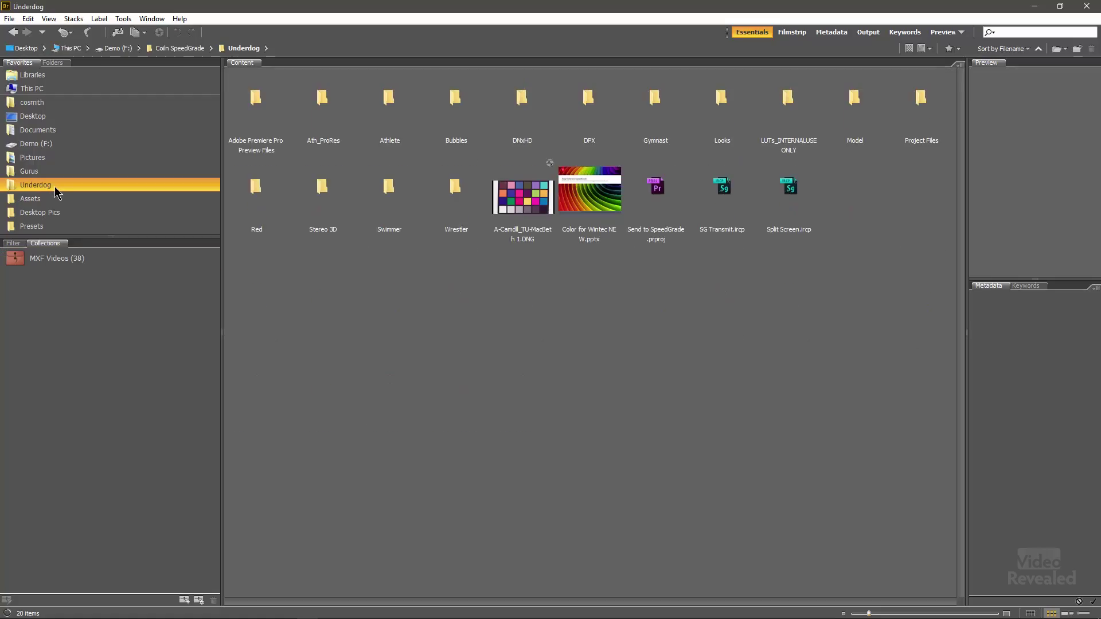
- Show Underdog's items from all subfolders and filter them to Quicktime video
{"action": "left_click", "coordinate": [48, 18]}
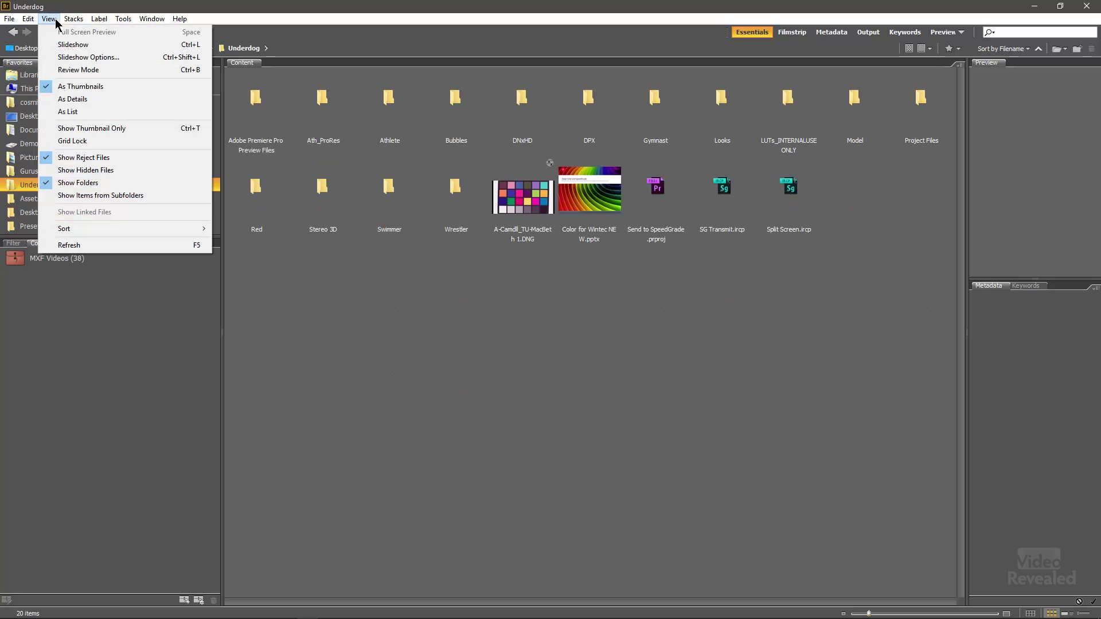
{"action": "left_click", "coordinate": [93, 196]}
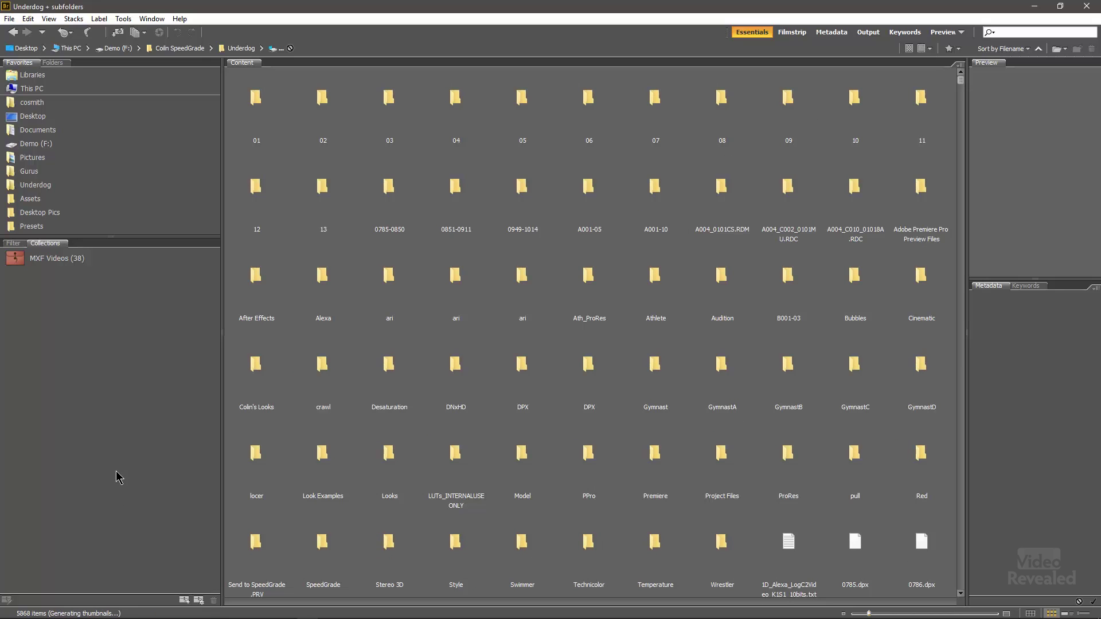
{"action": "left_click", "coordinate": [13, 244]}
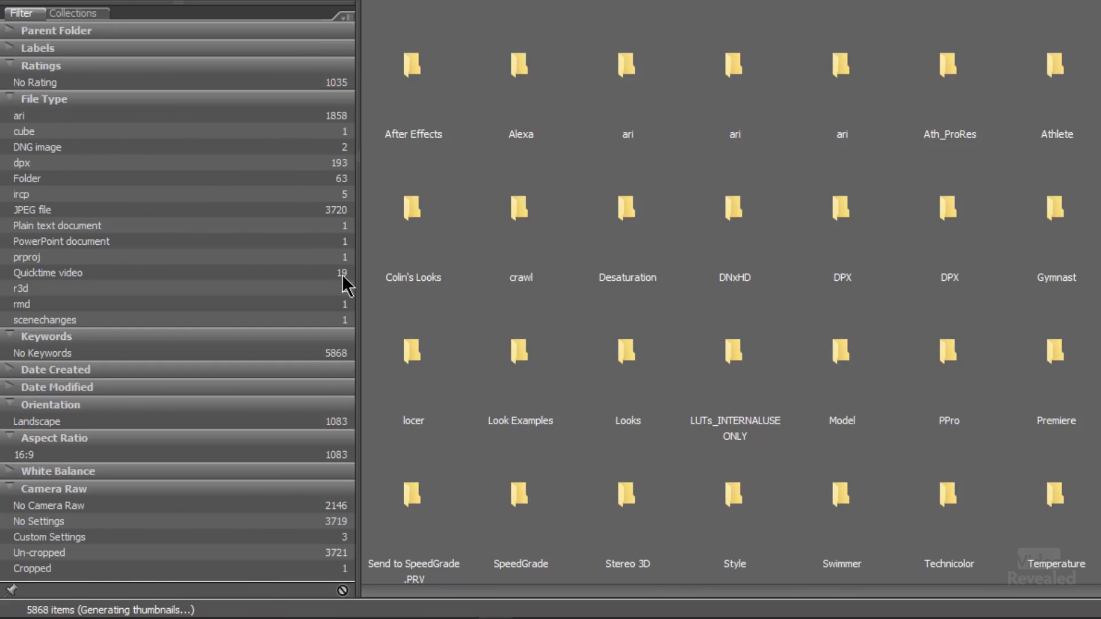
{"action": "left_click", "coordinate": [161, 273]}
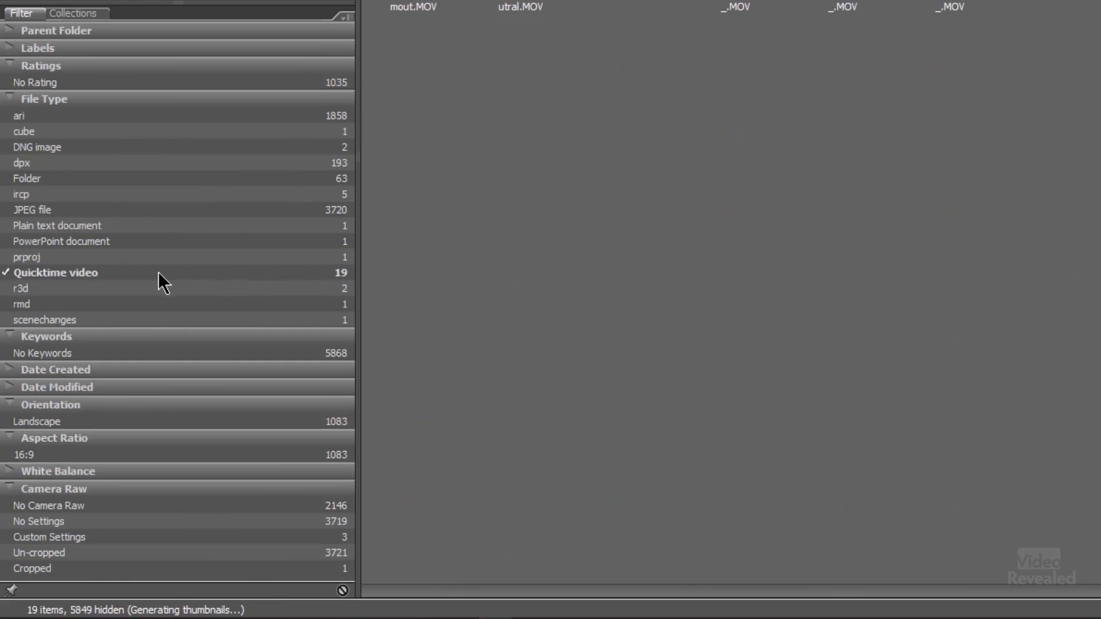
- Select the 19 .MOV clips and save them as a new collection named 'QT Movies'
{"action": "left_click_drag", "start_coordinate": [272, 279], "coordinate": [1015, 66]}
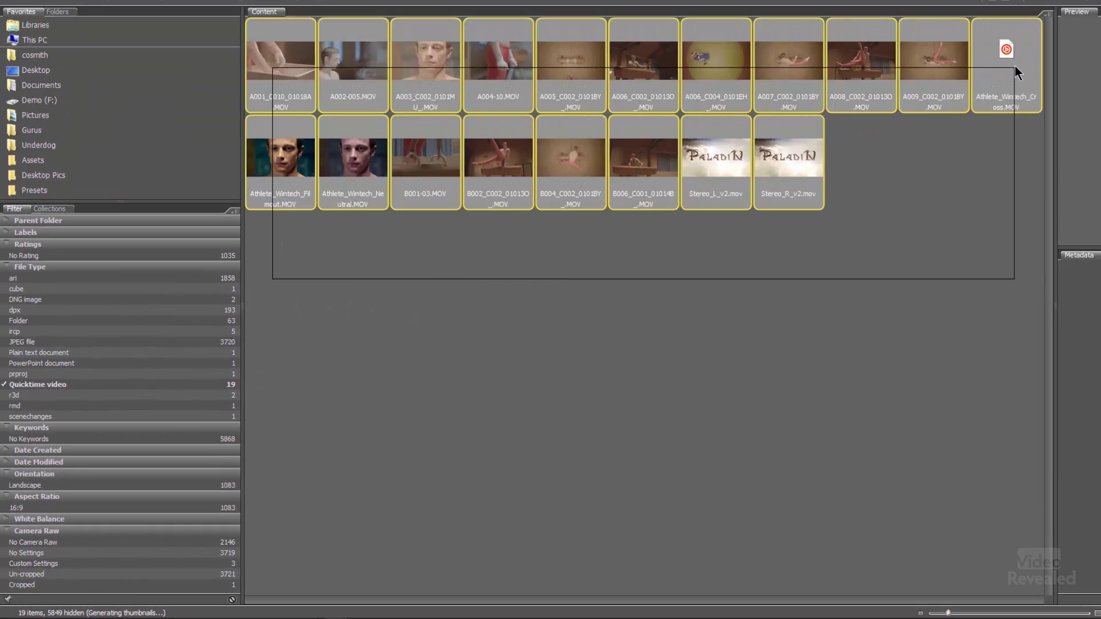
{"action": "left_click", "coordinate": [47, 206]}
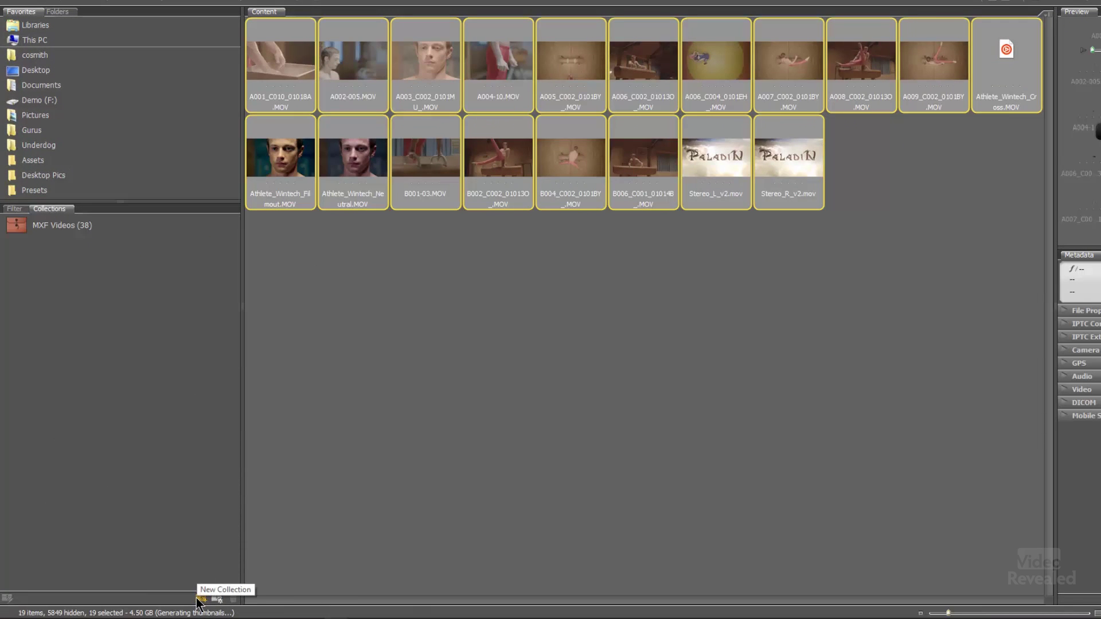
{"action": "left_click", "coordinate": [200, 599]}
{"action": "left_click", "coordinate": [567, 212]}
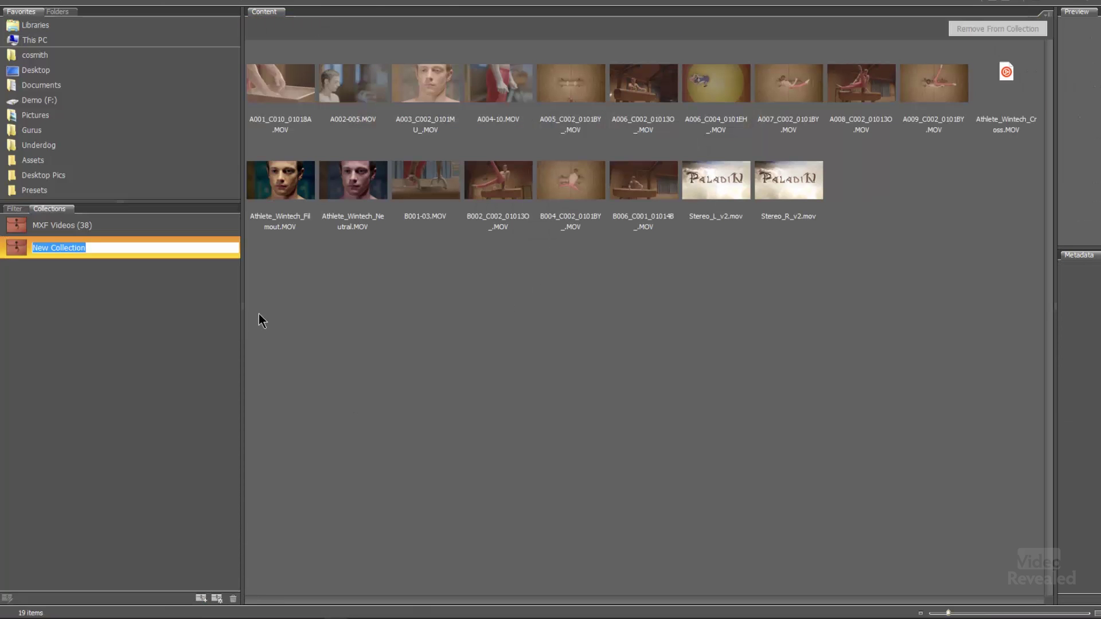
{"action": "type", "text": "QT Movies"}
{"action": "key", "text": "Return"}
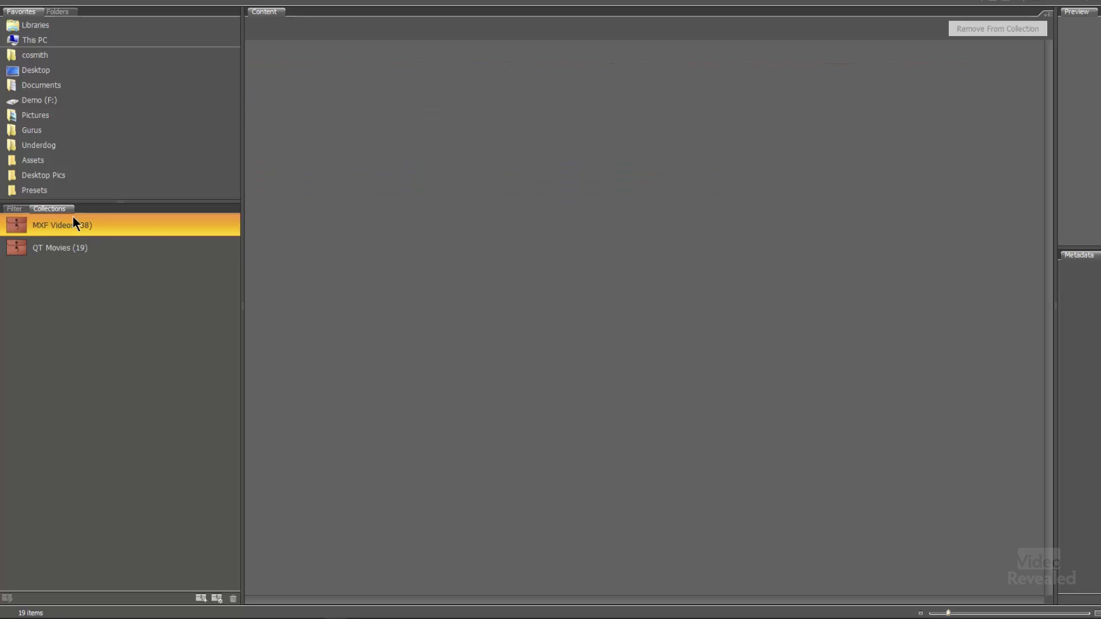